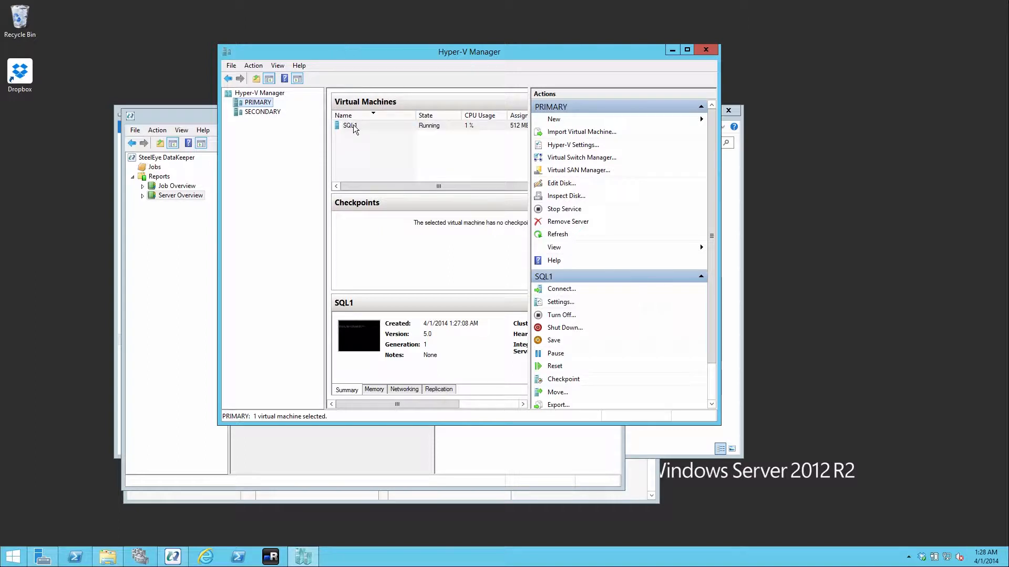
Check the SQL1 virtual machine on the PRIMARY and SECONDARY hosts and browse its Virtual Hard Disks folder on volume F.
click(258, 112)
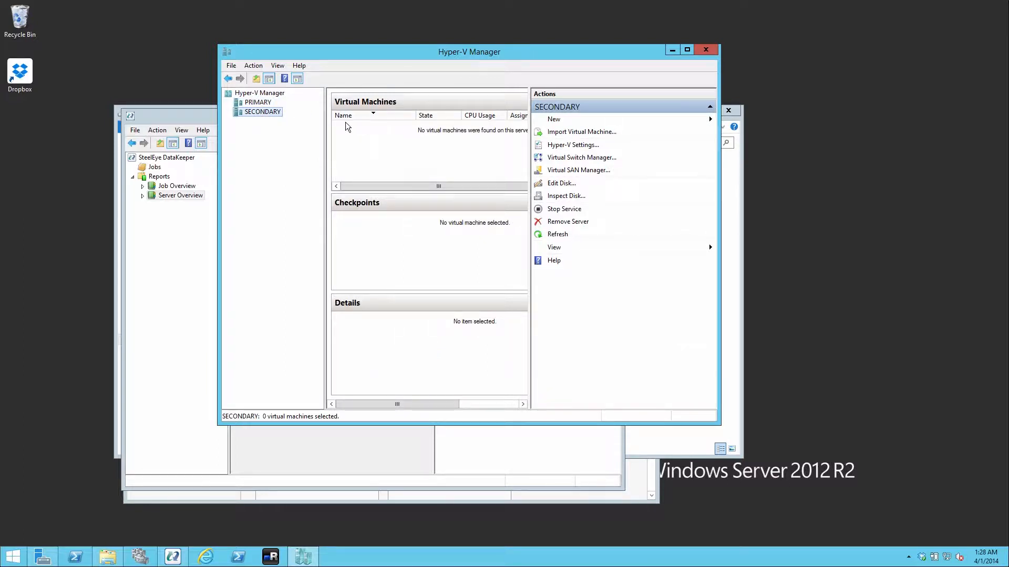
click(253, 103)
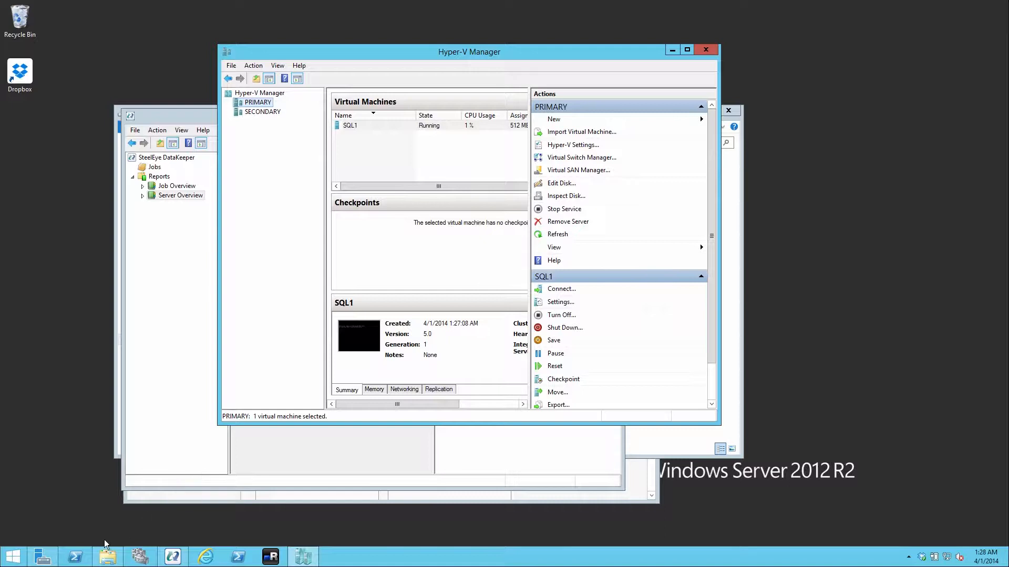
click(108, 557)
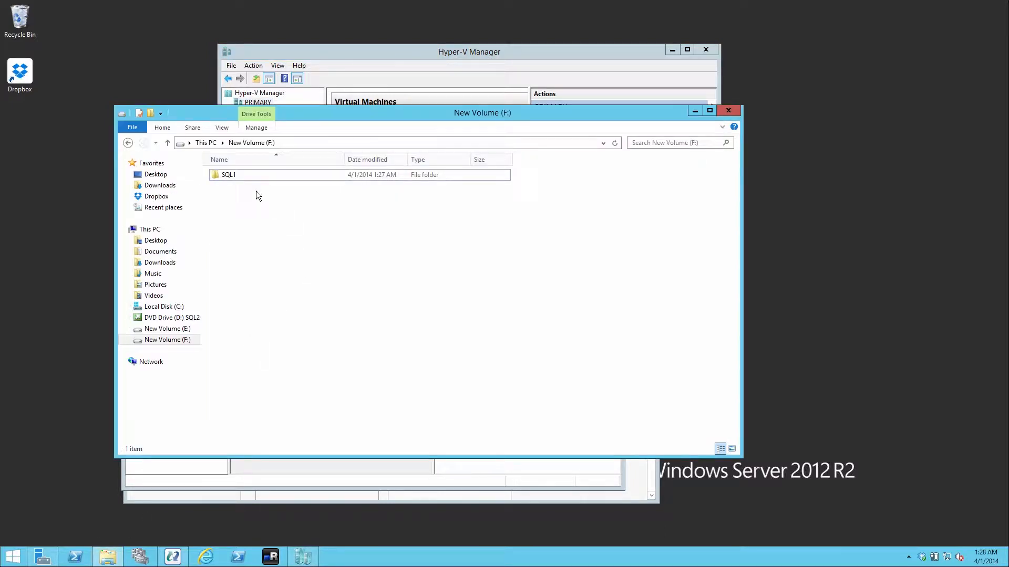
click(225, 174)
double_click(225, 176)
click(257, 176)
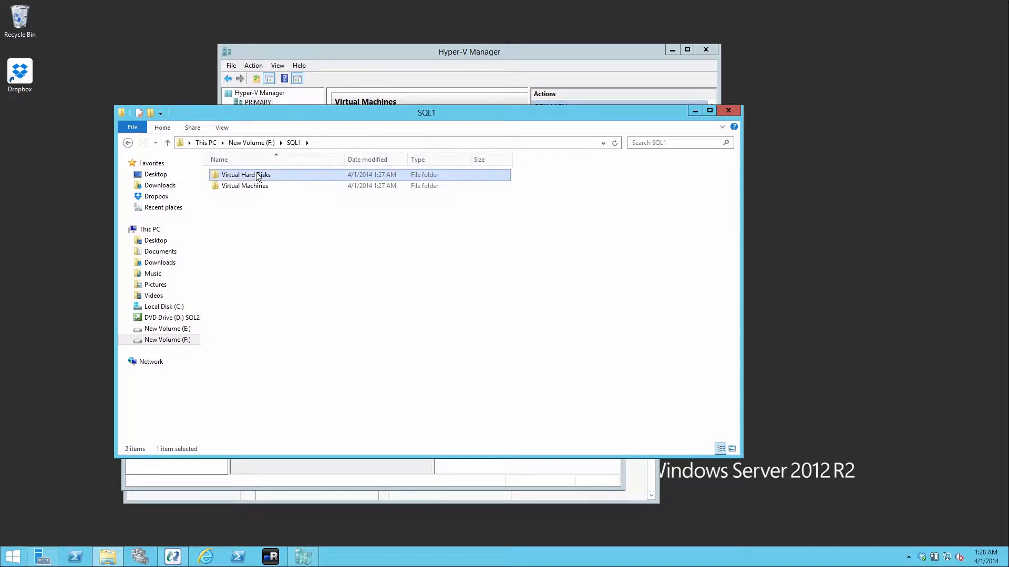
double_click(257, 174)
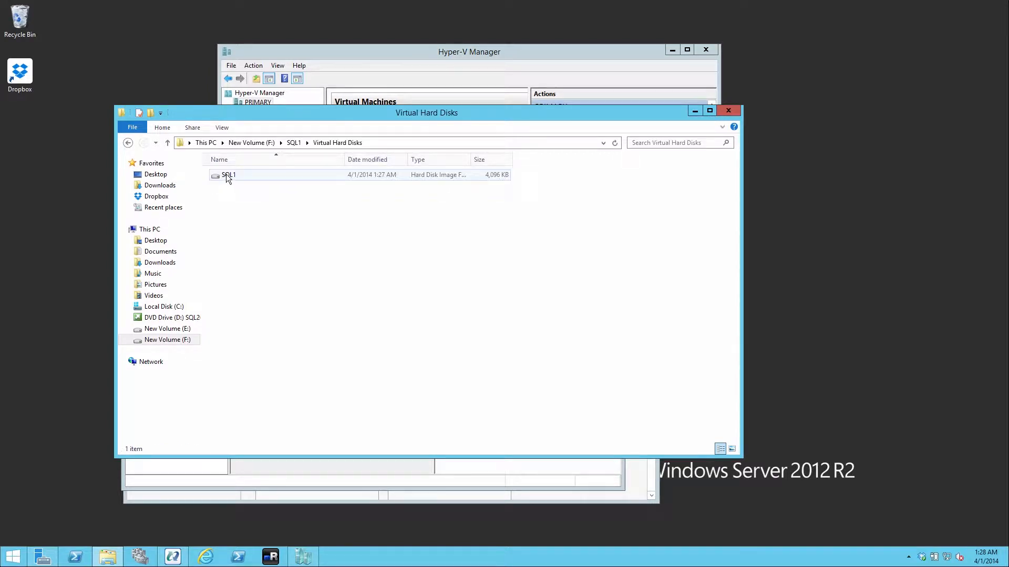
click(405, 60)
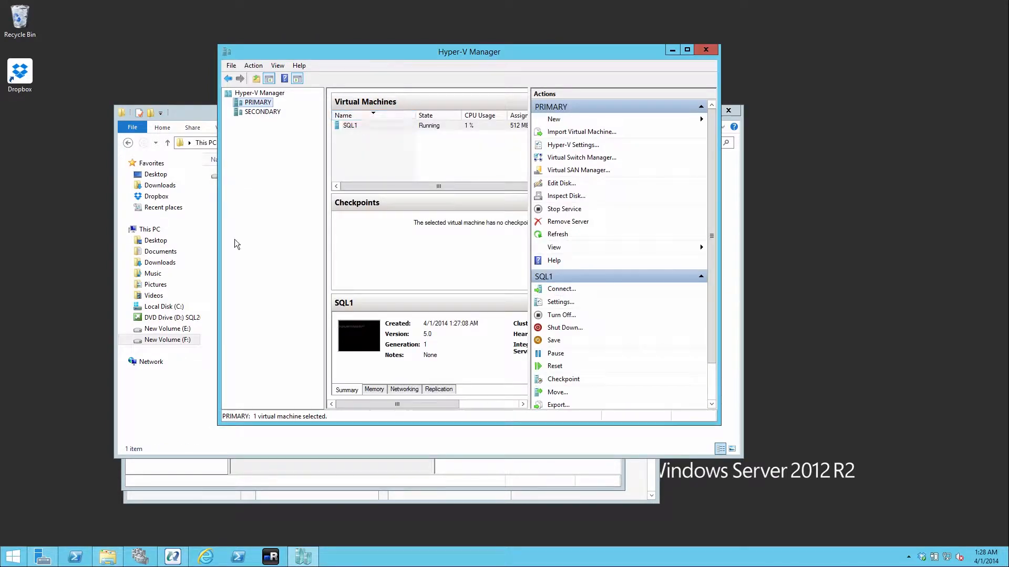
Switch to DataKeeper and create a new job named F Drive.
click(177, 560)
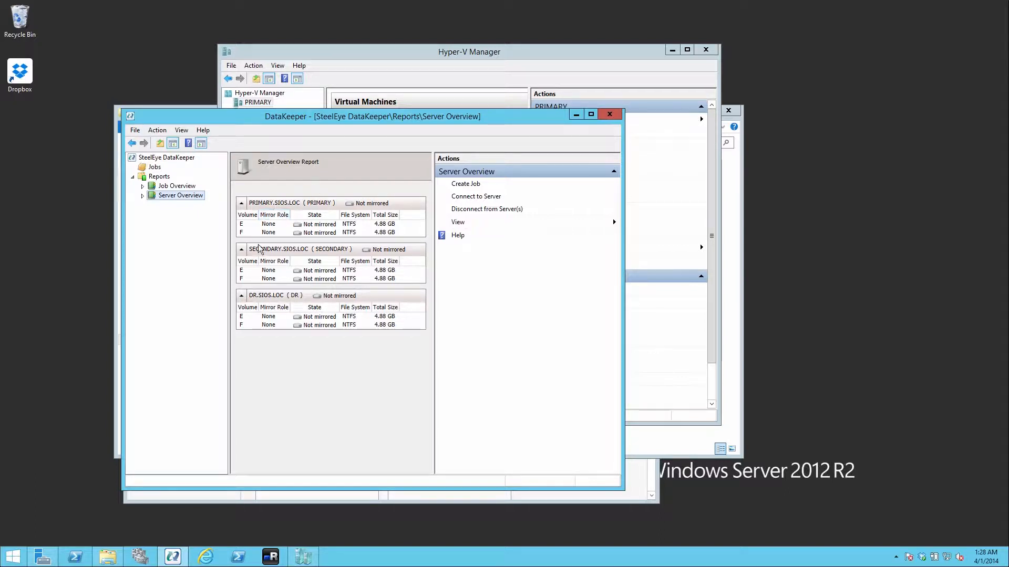
click(147, 168)
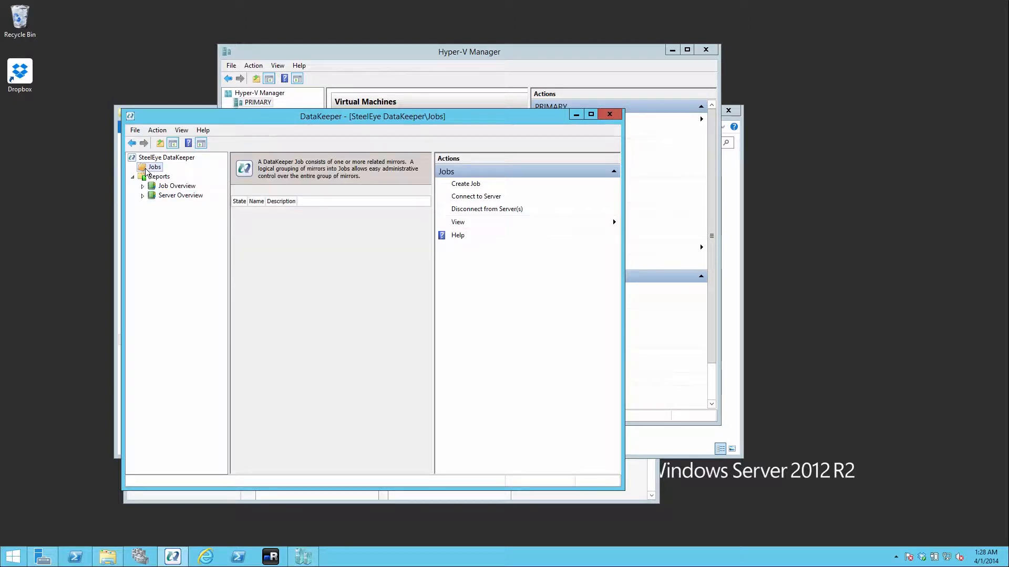
right_click(146, 169)
click(171, 174)
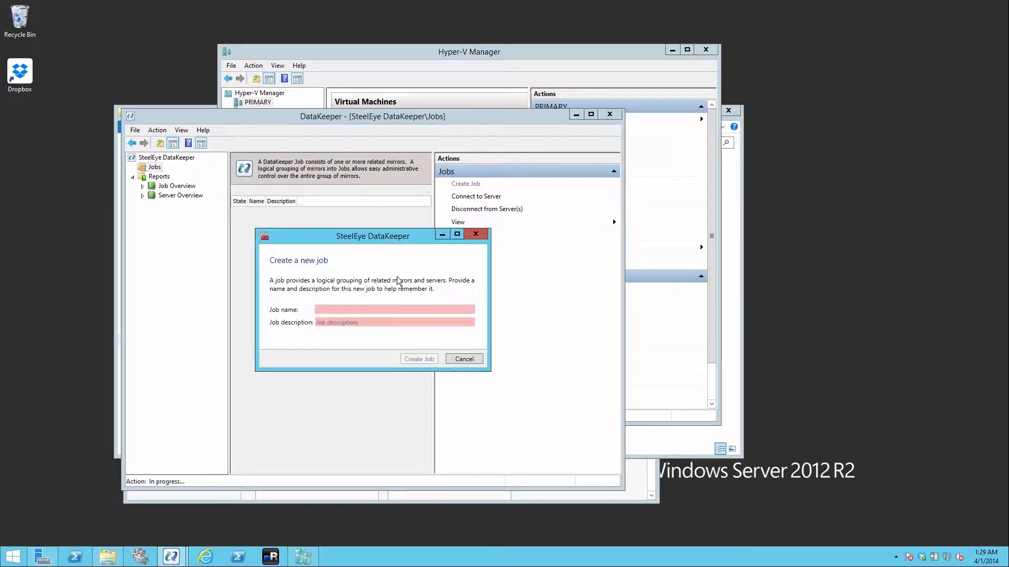
text(F Drive)
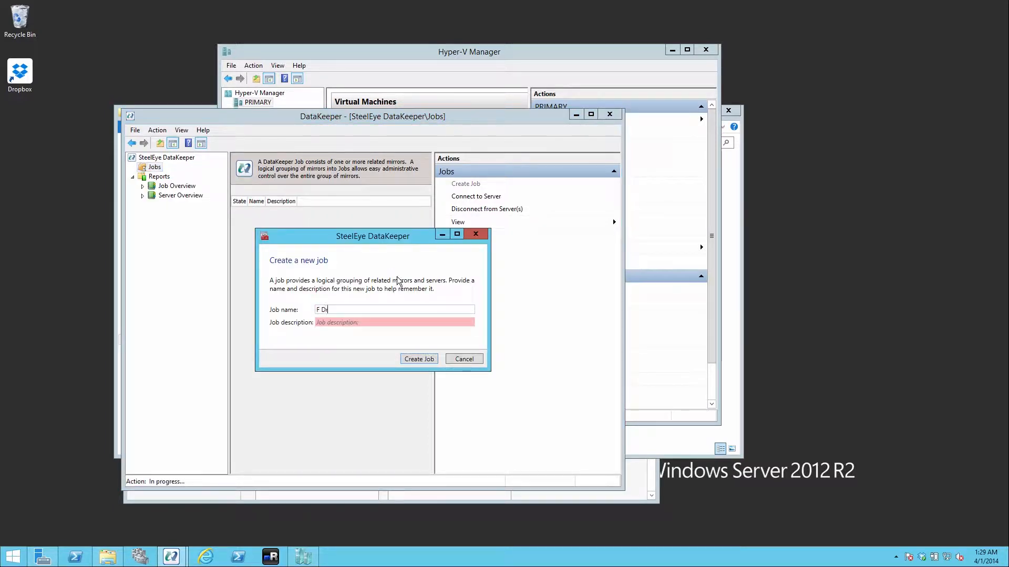
click(412, 359)
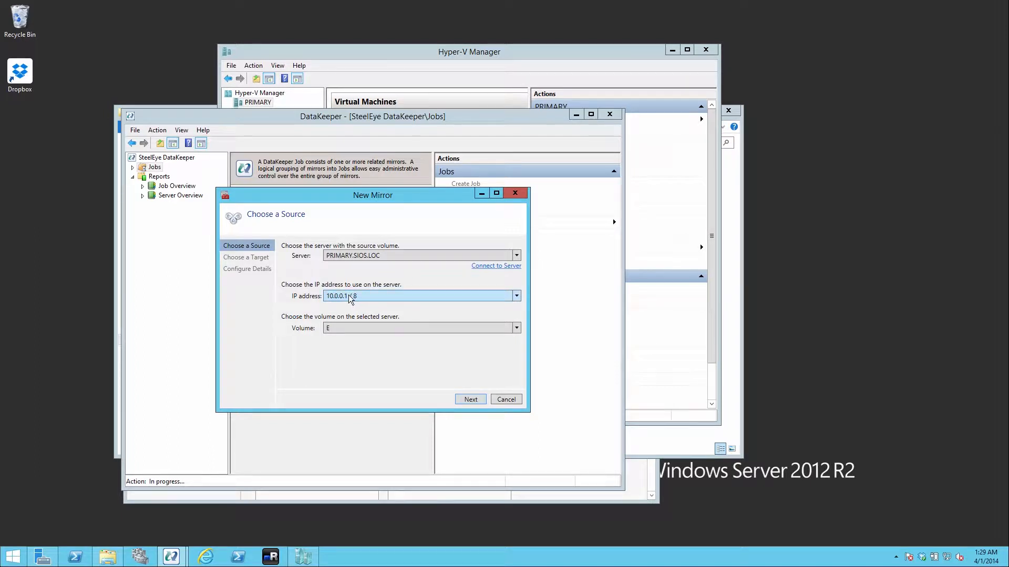
Choose volume F on PRIMARY.SIOS.LOC as the mirror source and accept volume F on SECONDARY.SIOS.LOC as the target.
click(348, 329)
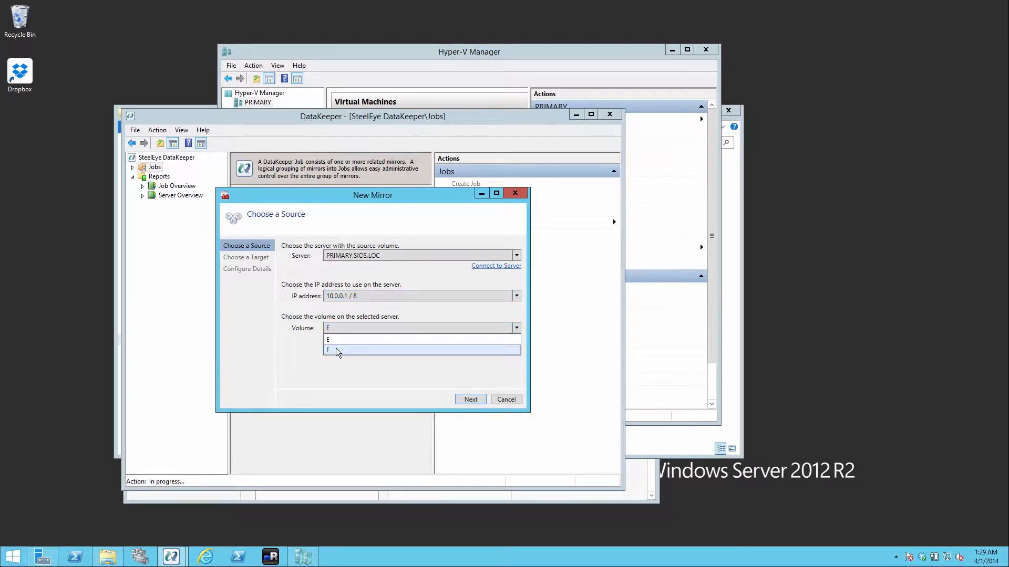
click(336, 350)
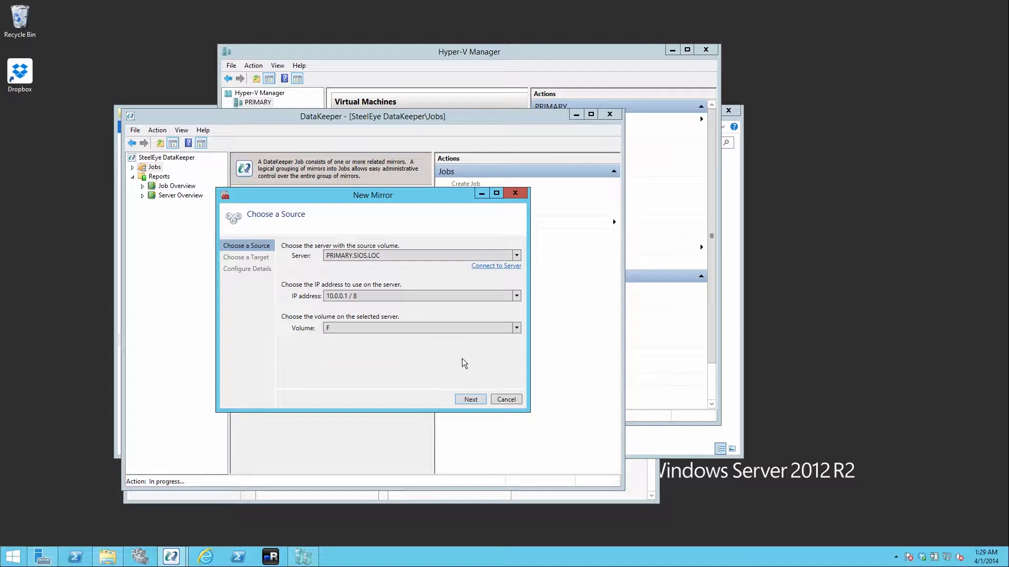
click(470, 400)
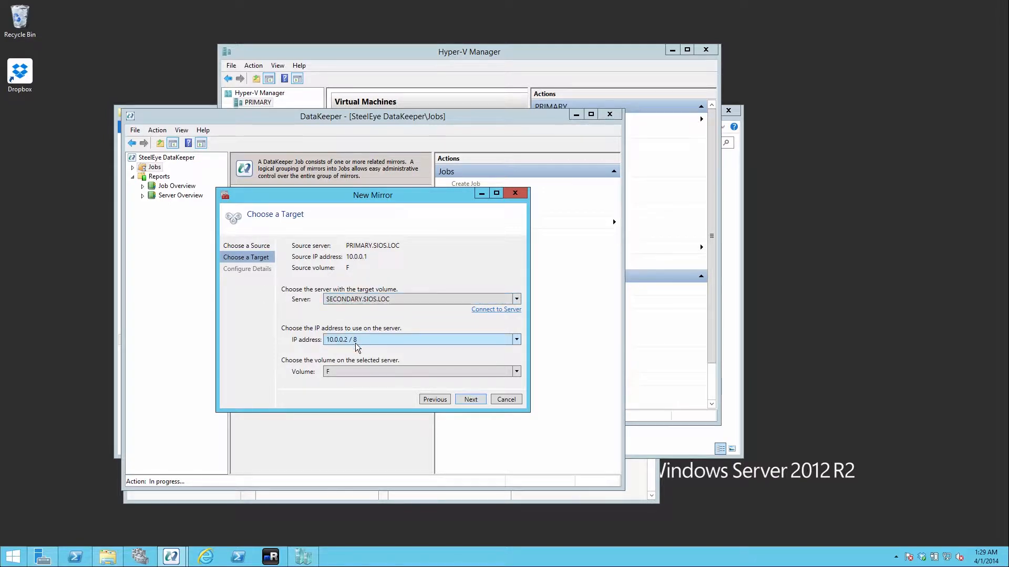
click(472, 400)
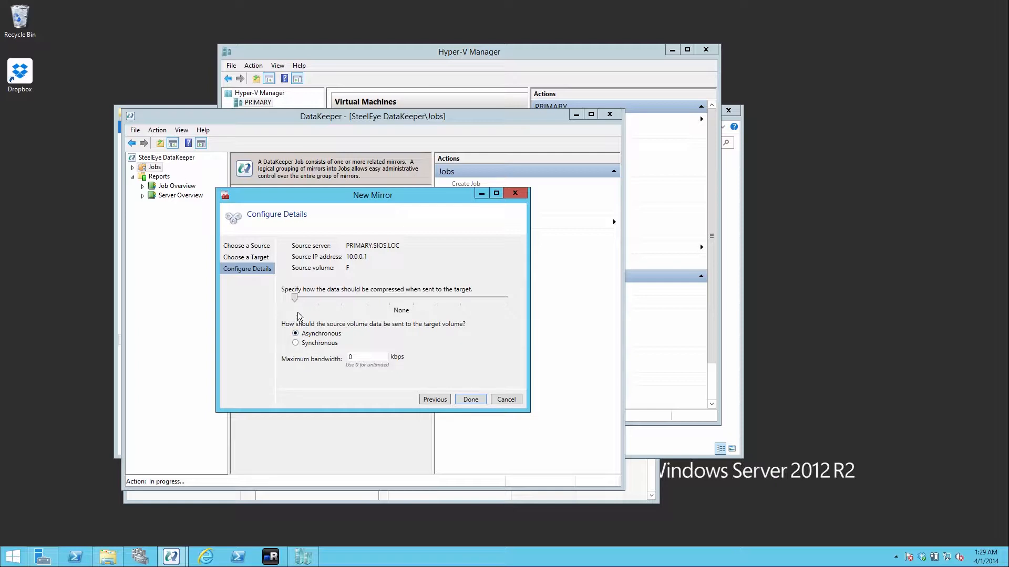
Set the mirror to synchronous with no compression, finish it, and decline registering the volume as a cluster volume.
click(295, 345)
click(295, 334)
drag(298, 304, 341, 302)
drag(342, 298, 277, 302)
click(295, 343)
click(471, 400)
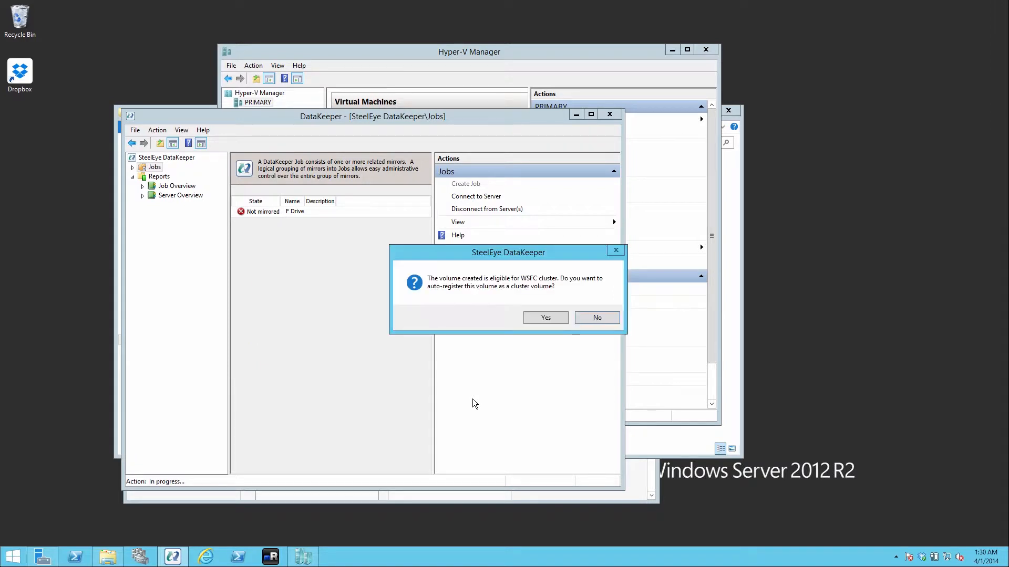
click(603, 317)
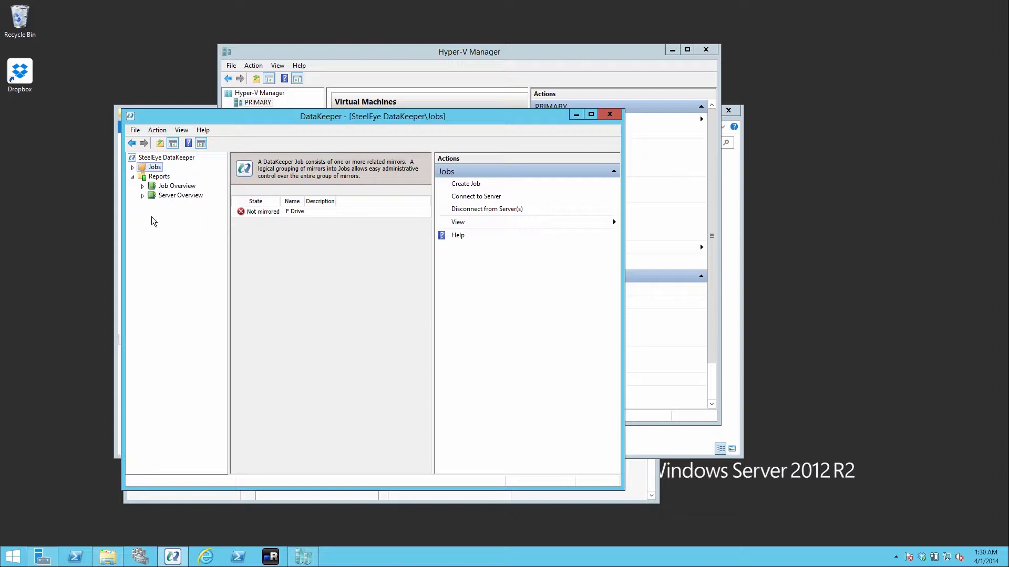
Open the F Drive job and review its mirror's state and resync progress.
click(132, 167)
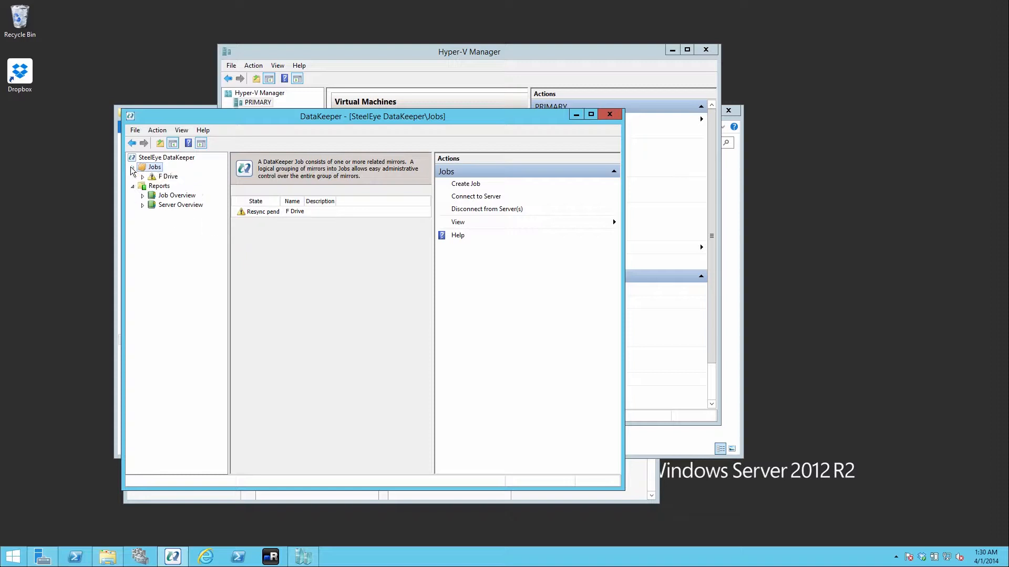
click(168, 177)
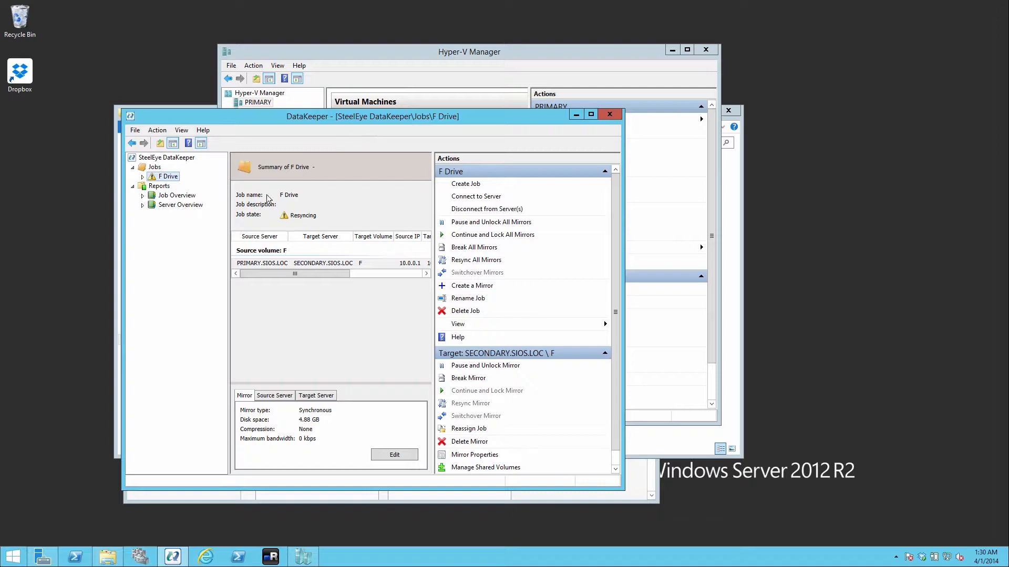
click(393, 274)
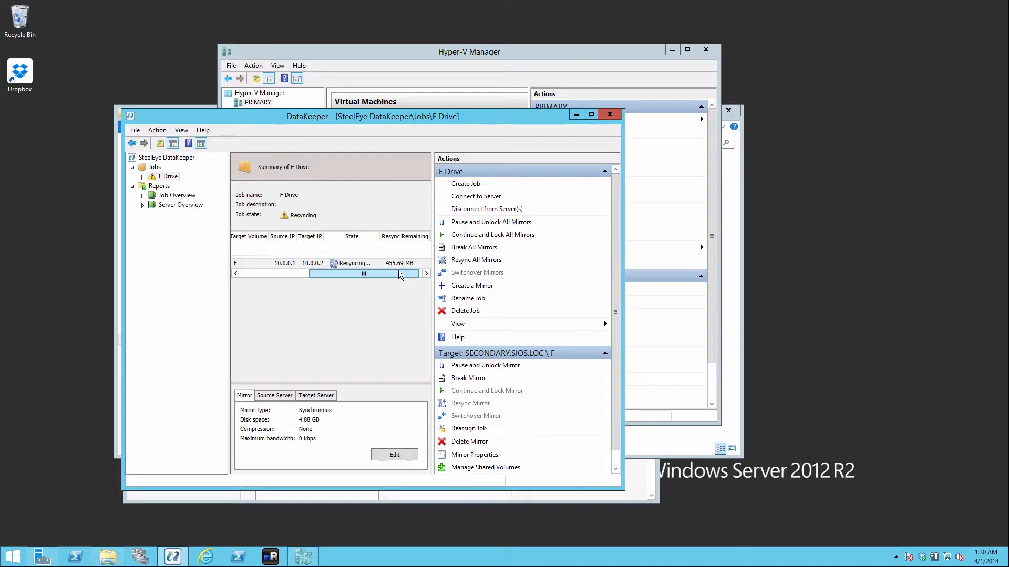
drag(400, 275, 259, 271)
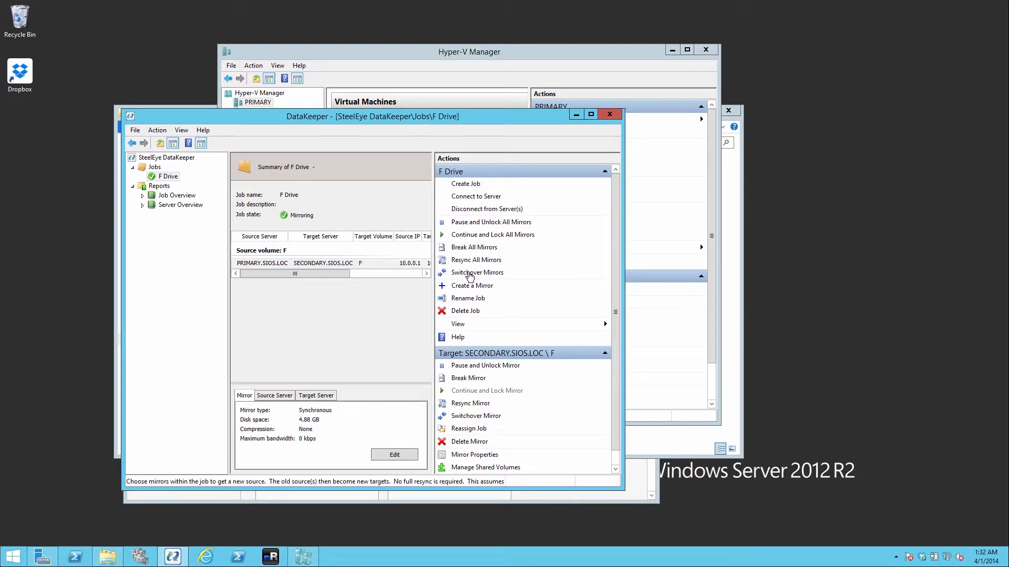
Switch over the F Drive job's mirror to SECONDARY.SIOS.LOC / F.
click(476, 277)
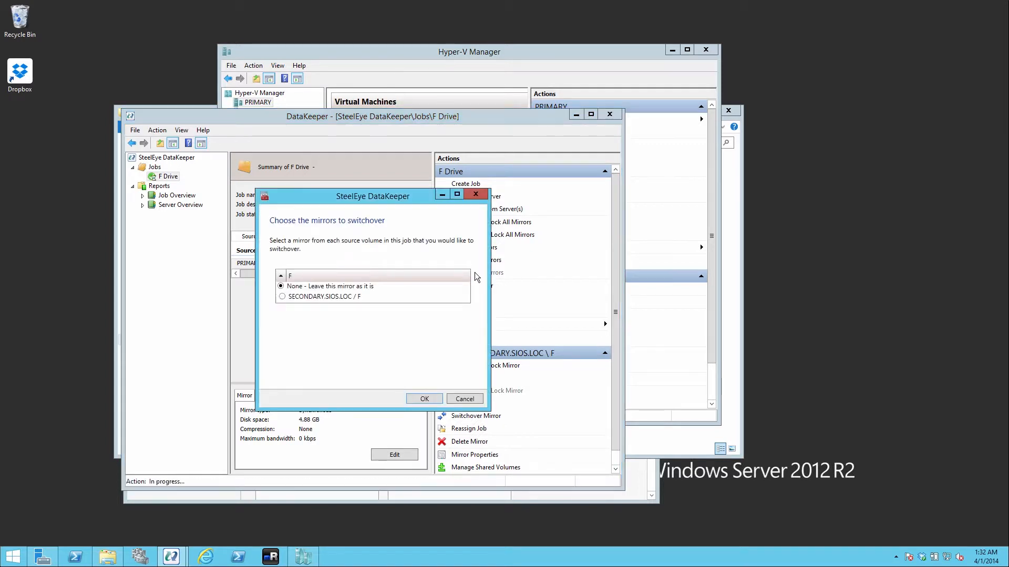
click(282, 297)
click(423, 399)
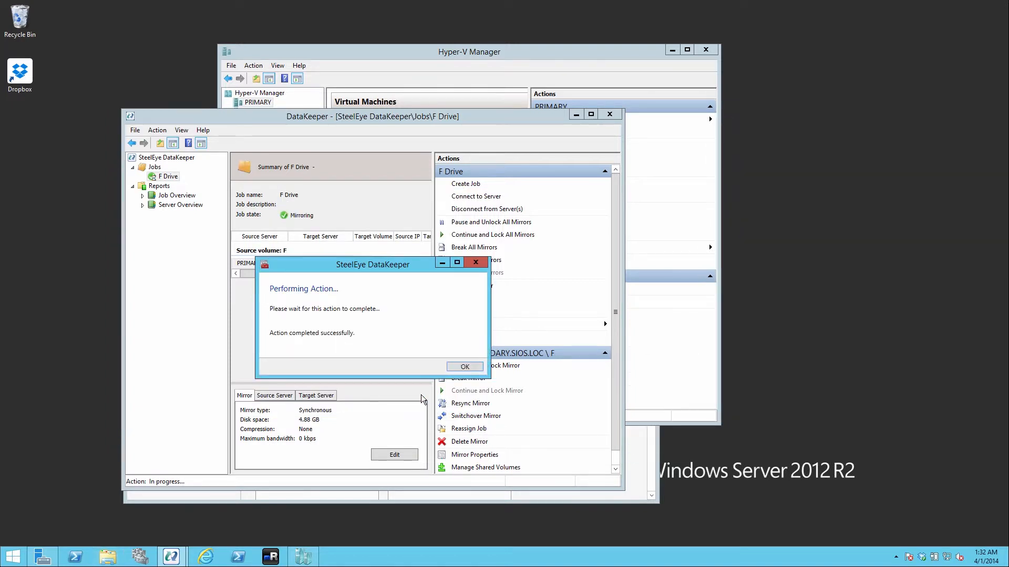
click(458, 368)
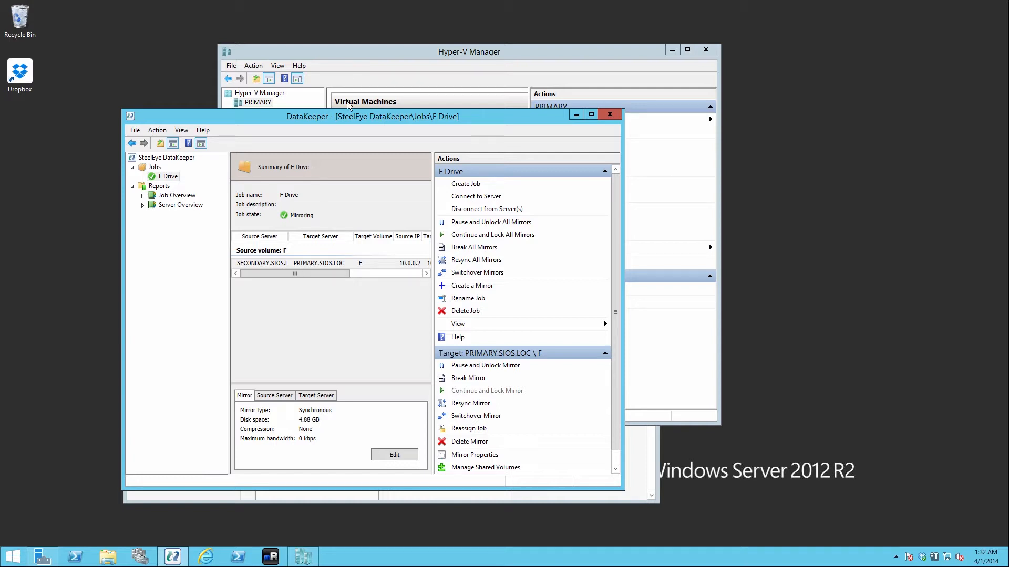
Switch to Hyper-V Manager and start the New Virtual Machine wizard on the SECONDARY host.
click(268, 101)
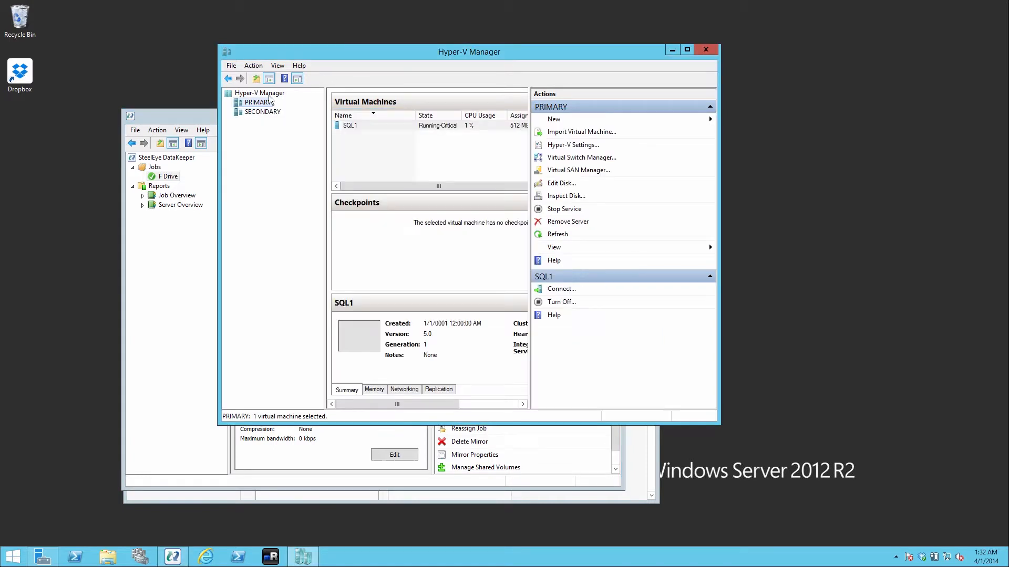
click(248, 112)
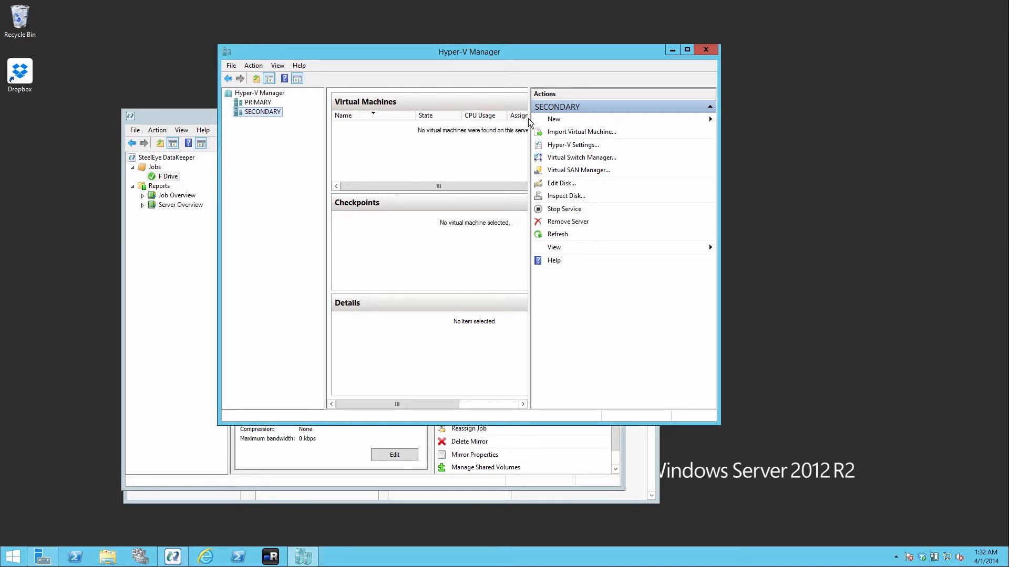
drag(529, 122, 616, 121)
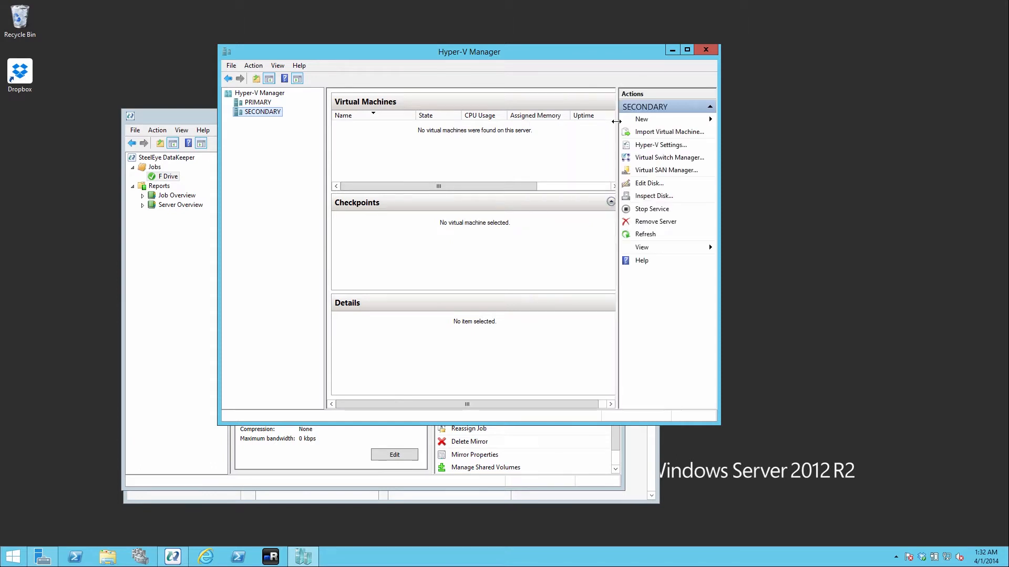
right_click(248, 107)
click(241, 111)
right_click(241, 112)
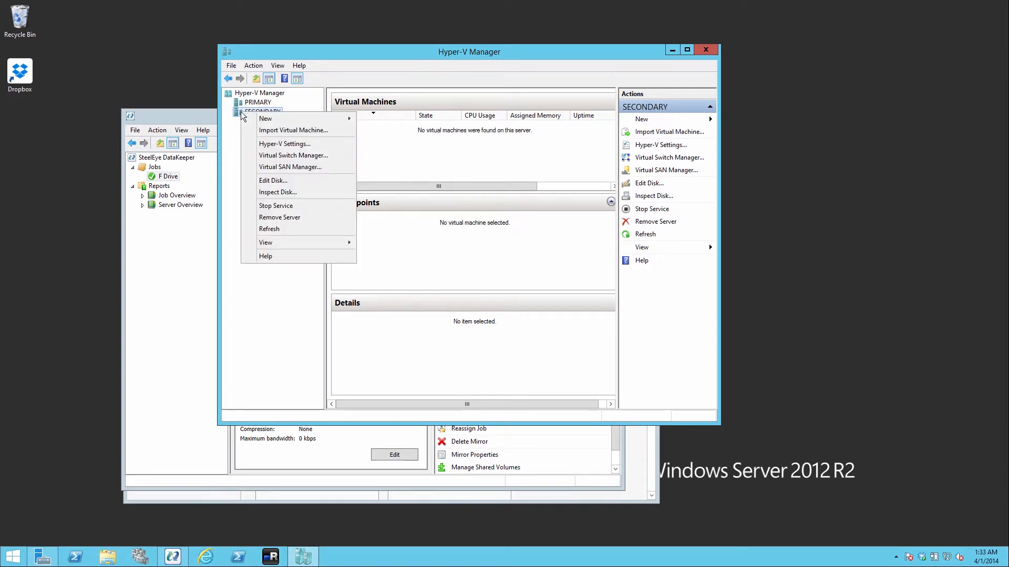
mouse_move(273, 123)
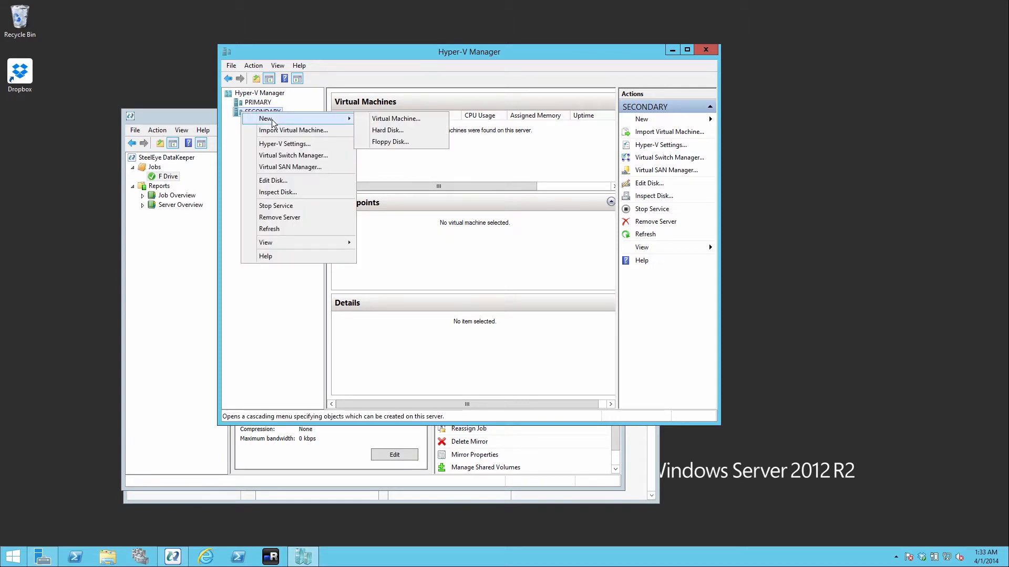
click(389, 119)
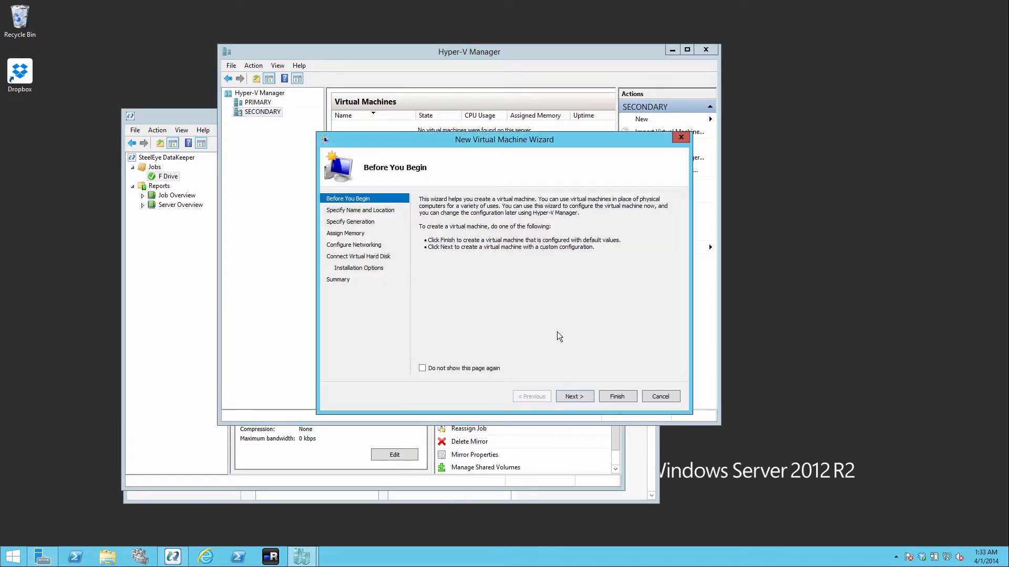
Name the new virtual machine SQL1 and keep the default generation and memory settings.
click(565, 399)
text(SQL1)
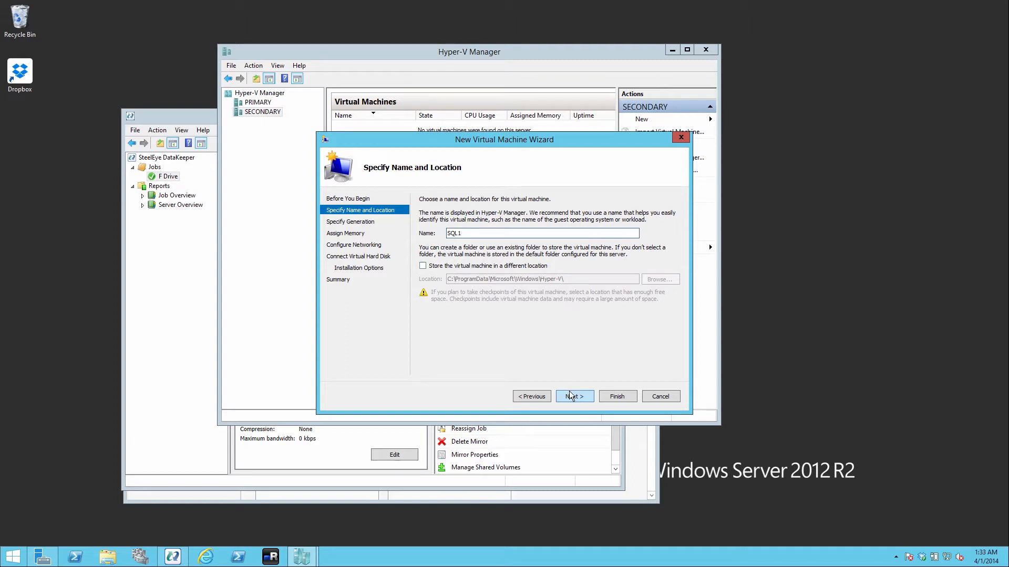
click(569, 393)
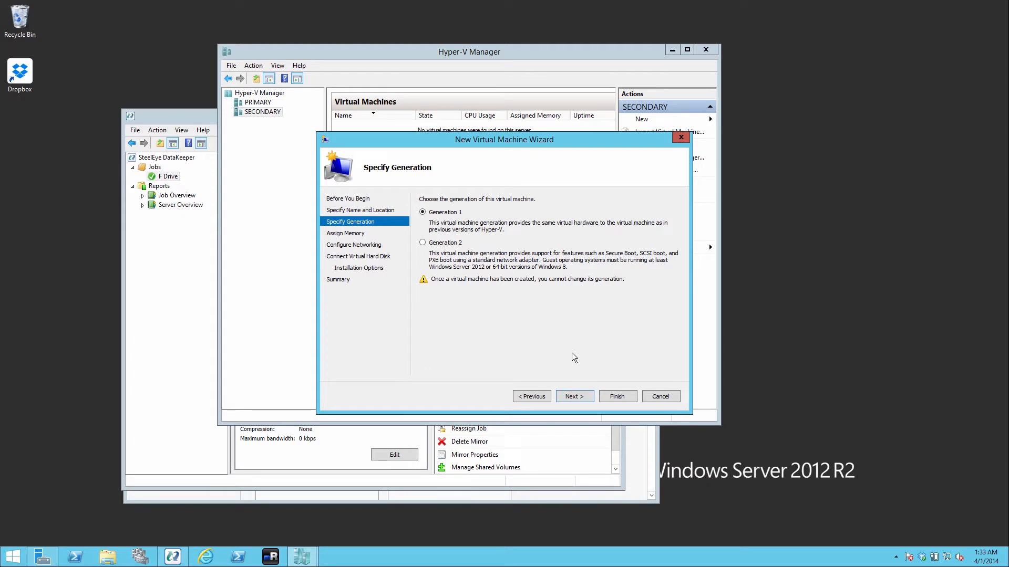
click(571, 394)
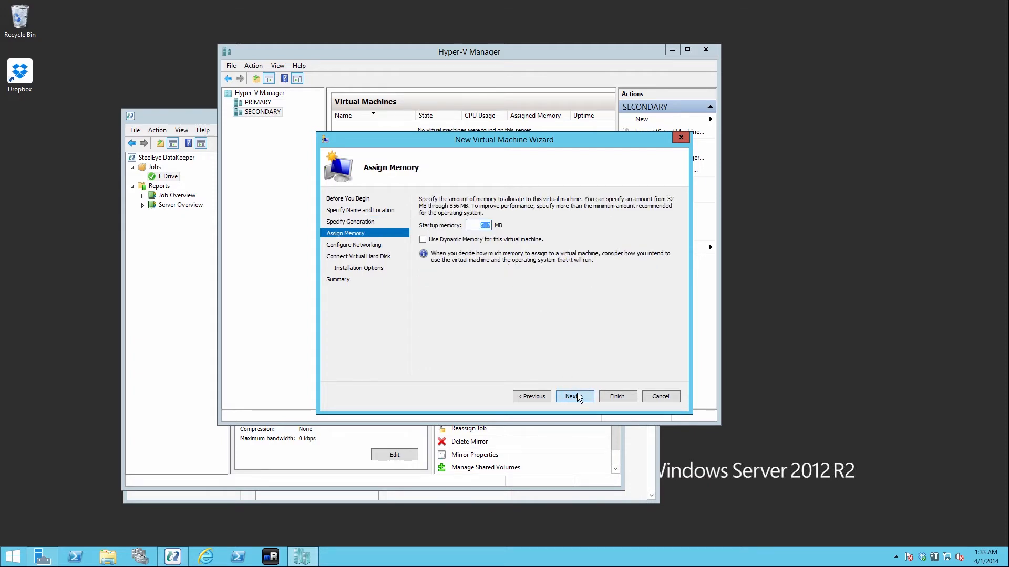
click(576, 396)
click(574, 396)
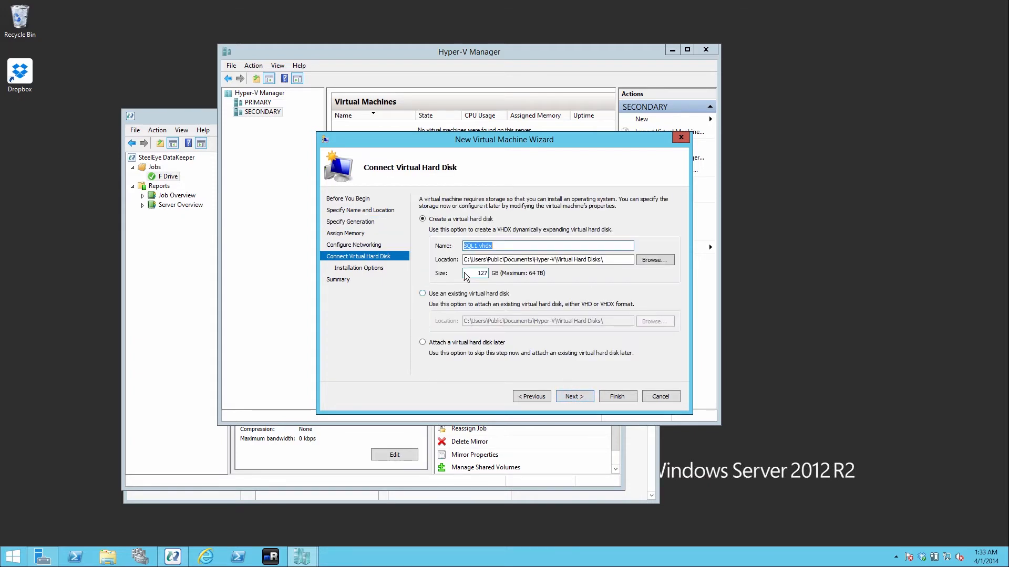
Attach the existing virtual hard disk F:\sql1\virtual hard disks\sql1.vhdx from the SECONDARY server's F volume.
click(422, 293)
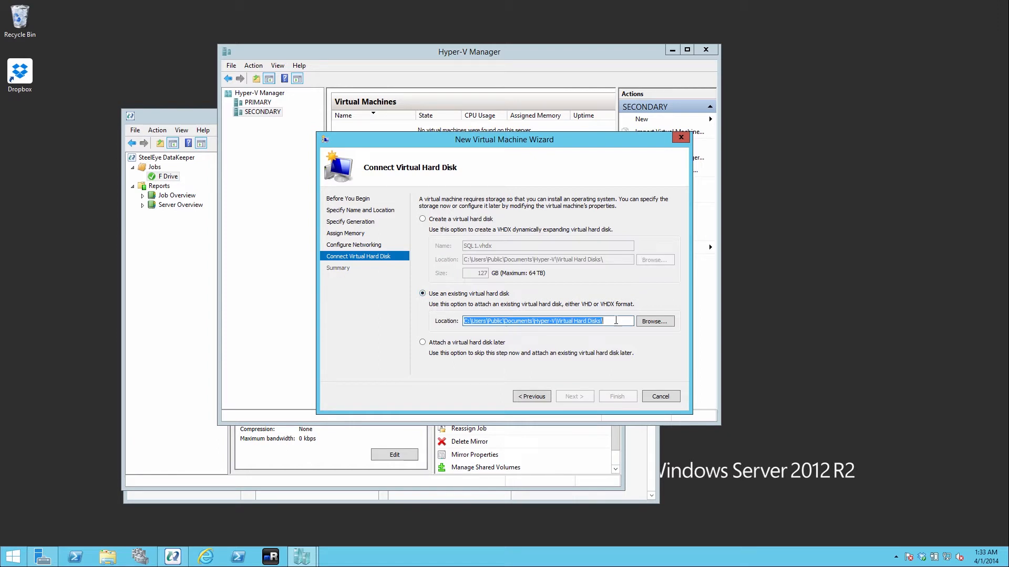
click(653, 319)
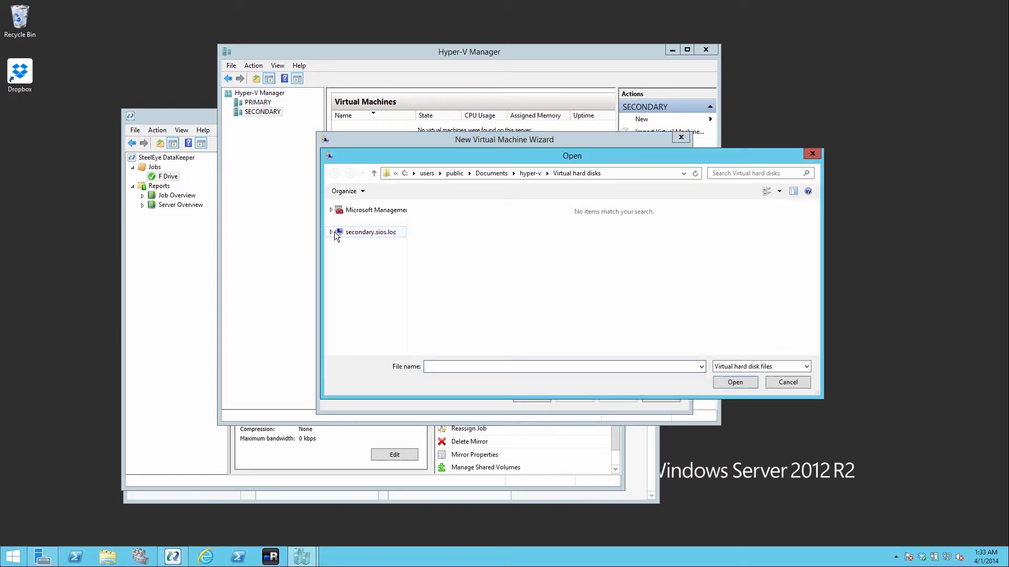
click(331, 232)
click(362, 276)
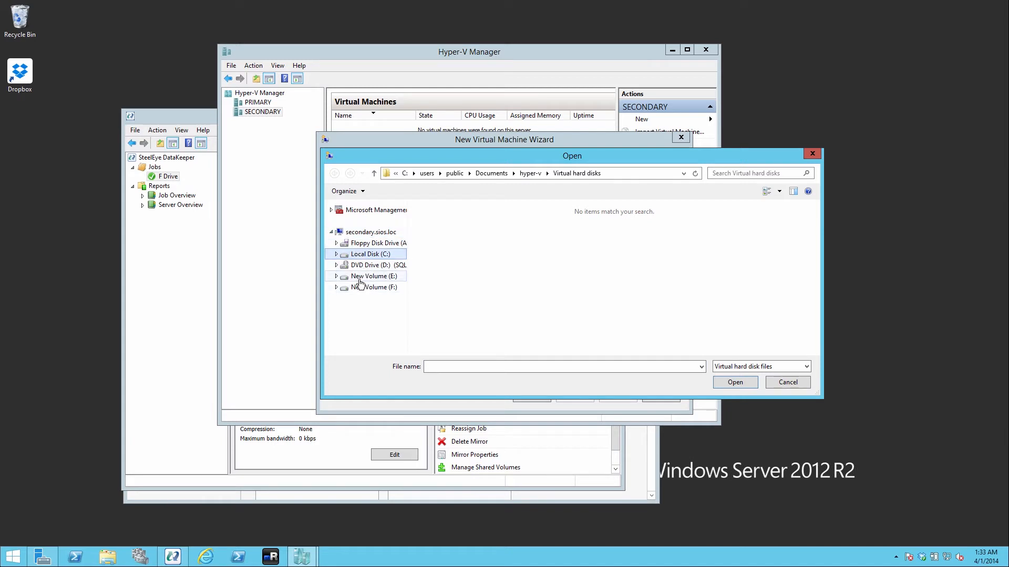
click(359, 289)
double_click(437, 219)
double_click(444, 216)
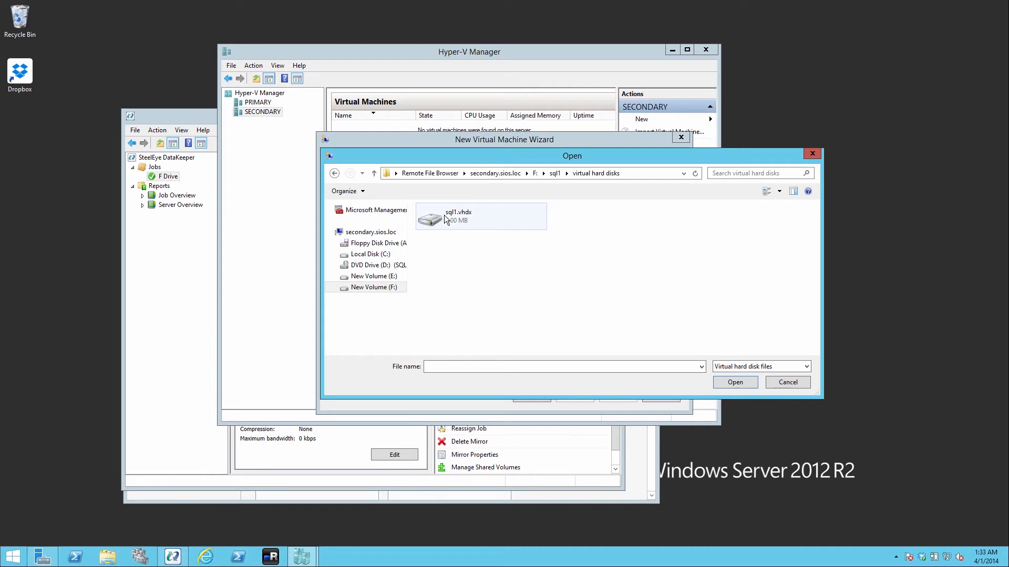
click(444, 216)
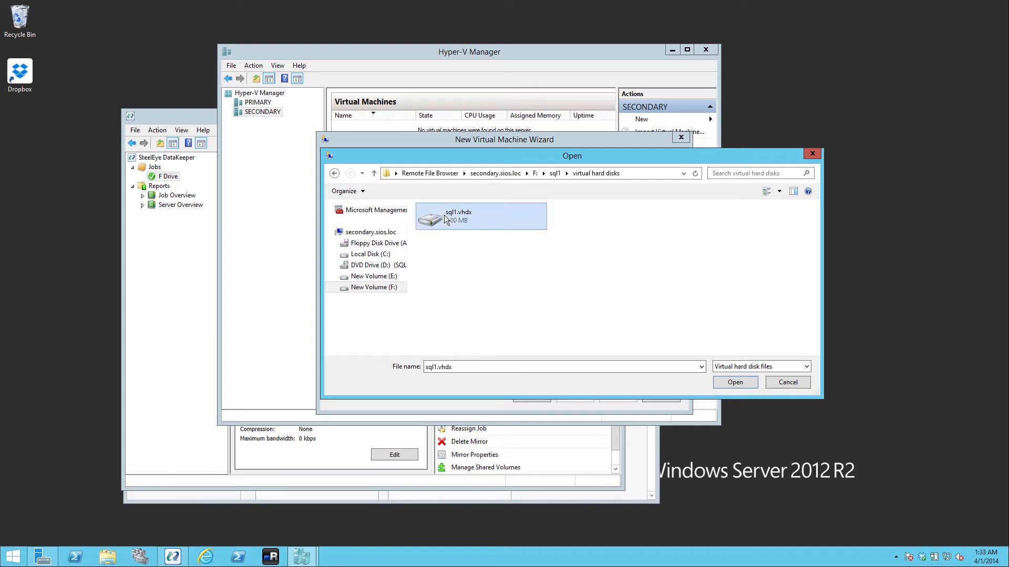
click(729, 383)
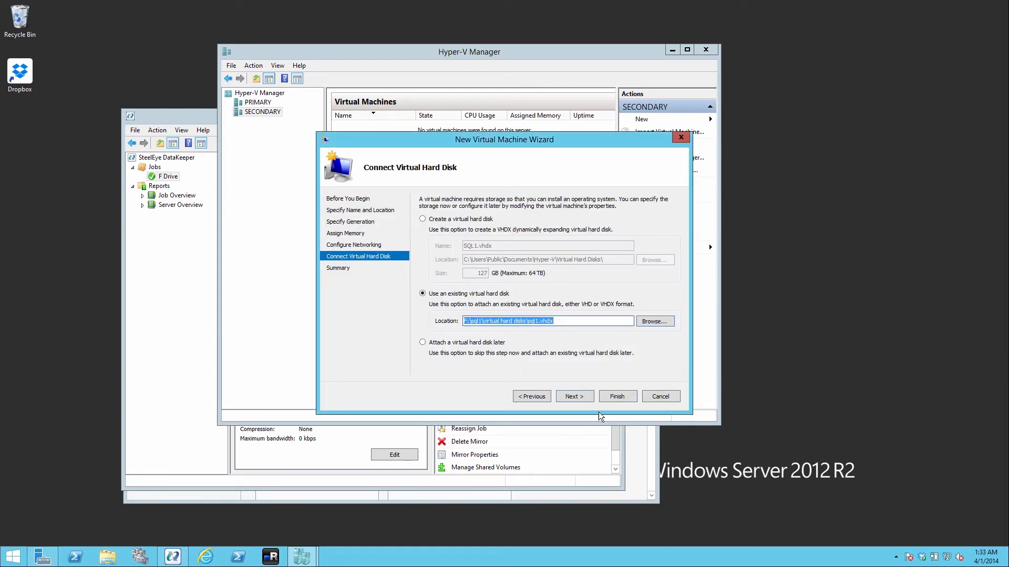
Finish the wizard to create the SQL1 virtual machine, then select SQL1 in the virtual machine list.
click(586, 396)
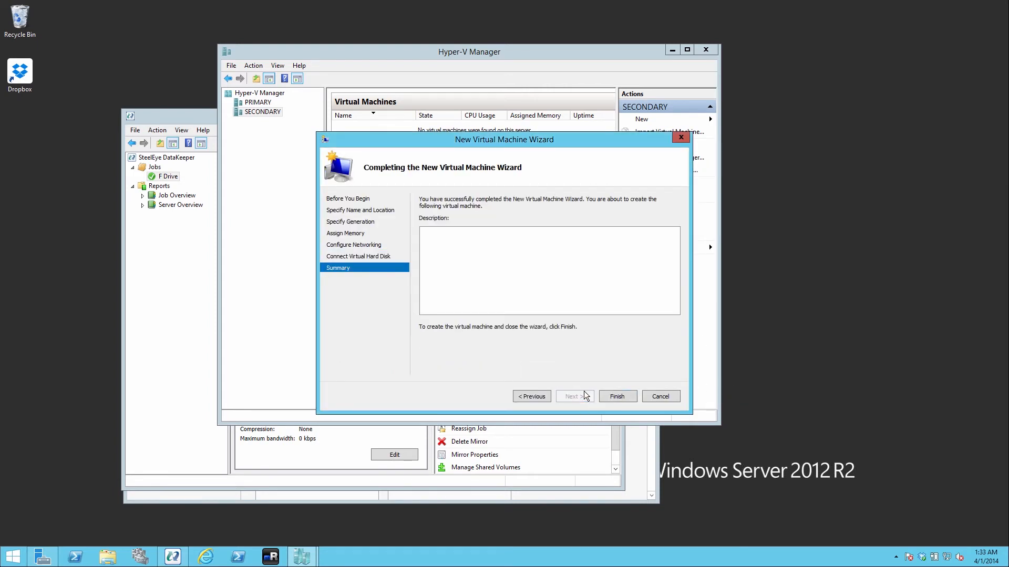
click(616, 395)
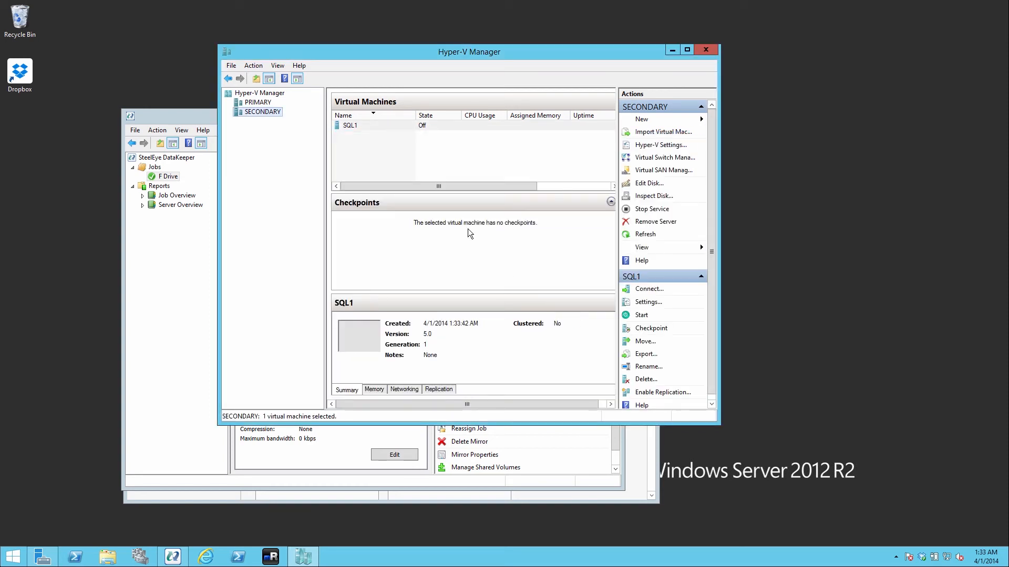
click(346, 126)
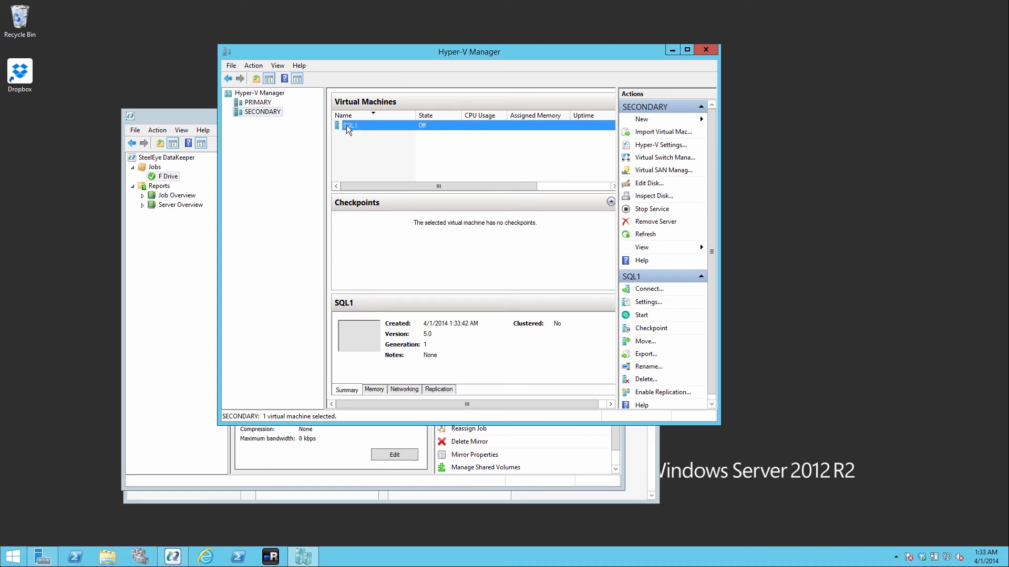